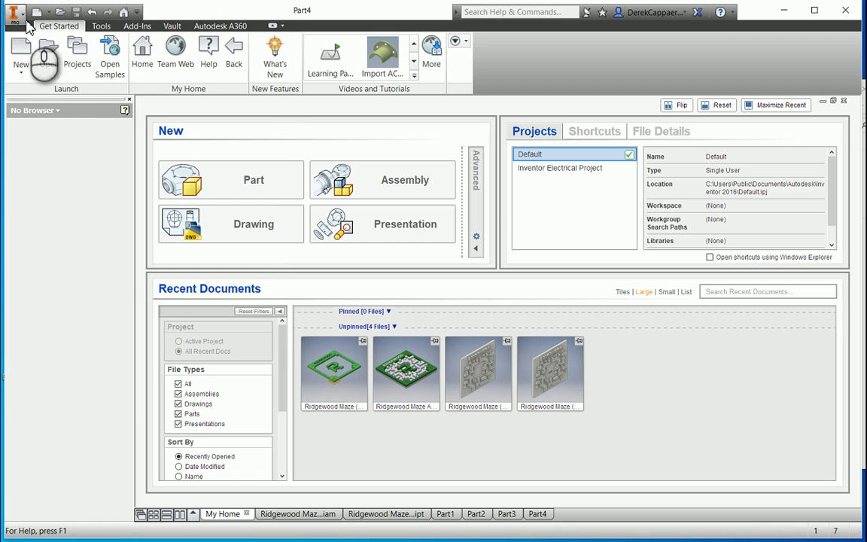
Step: Create a new assembly file and continue past the unavailable project location warning
click(18, 14)
mouse_move(50, 66)
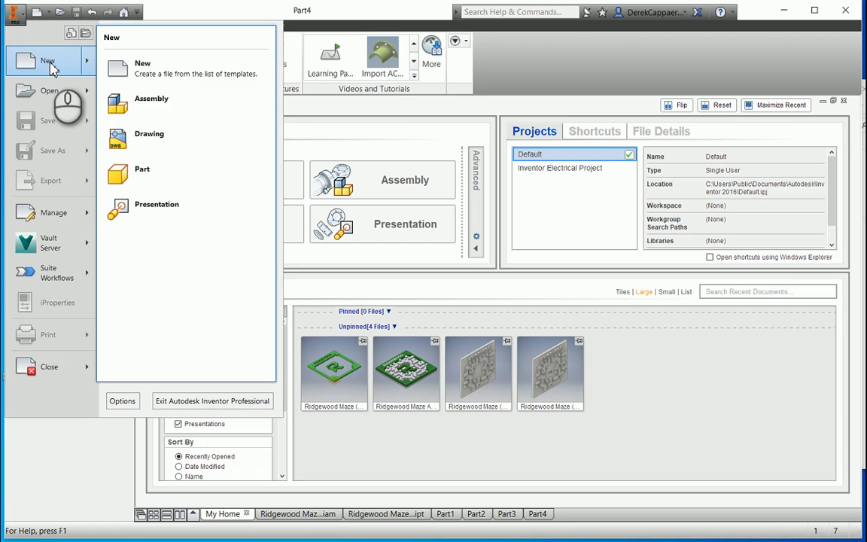
click(163, 107)
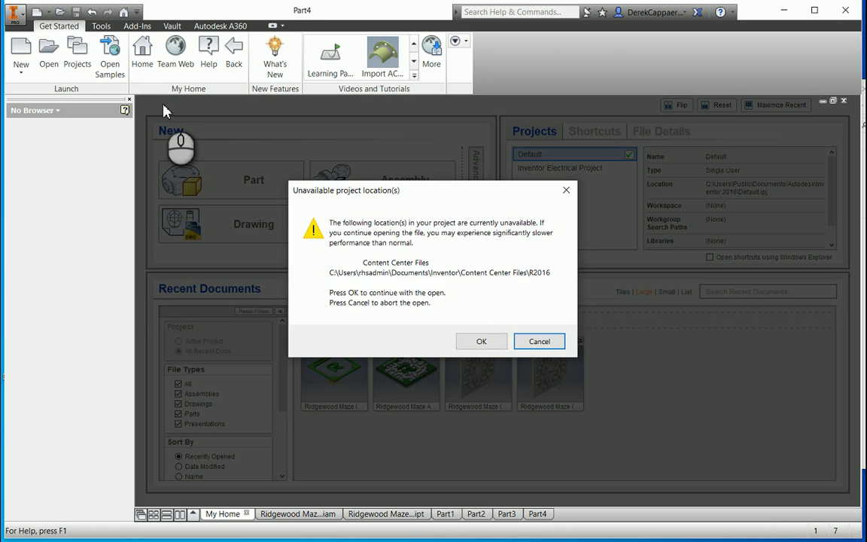
click(479, 343)
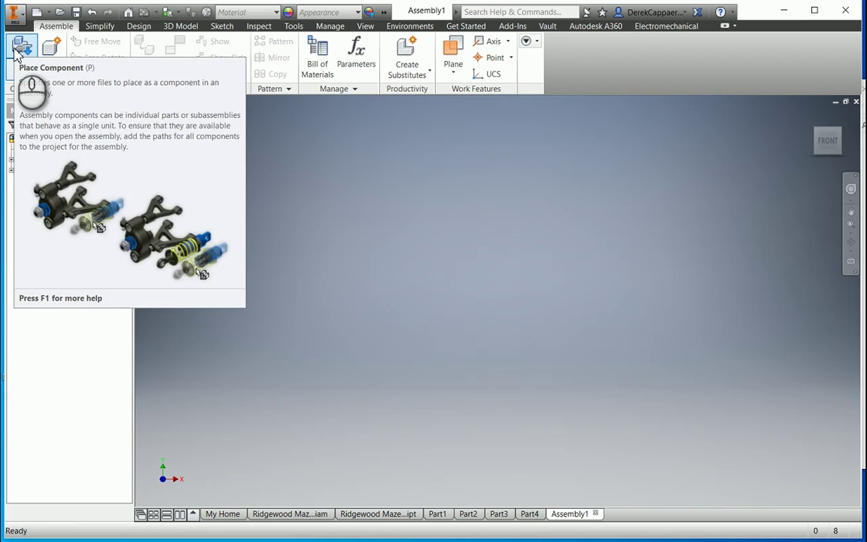
Step: Start placing components and browse to the Maze folder inside CAD on the H: drive
click(18, 53)
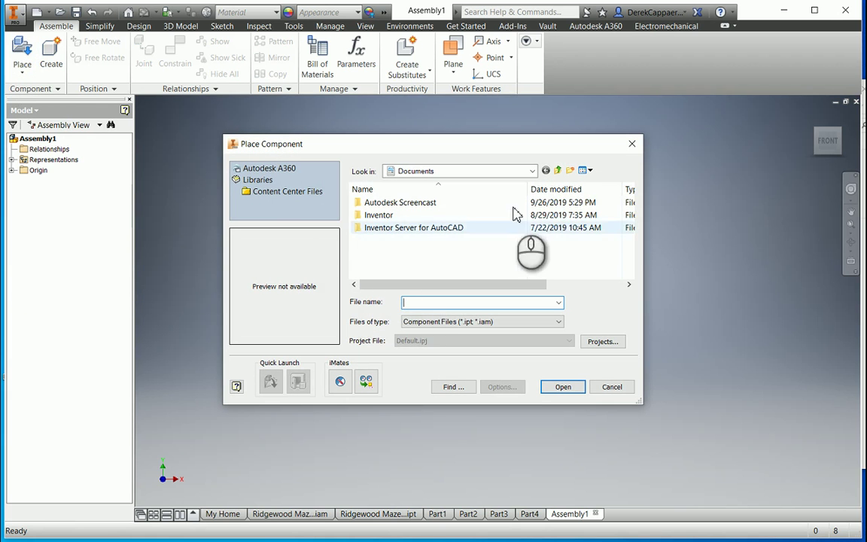
click(533, 171)
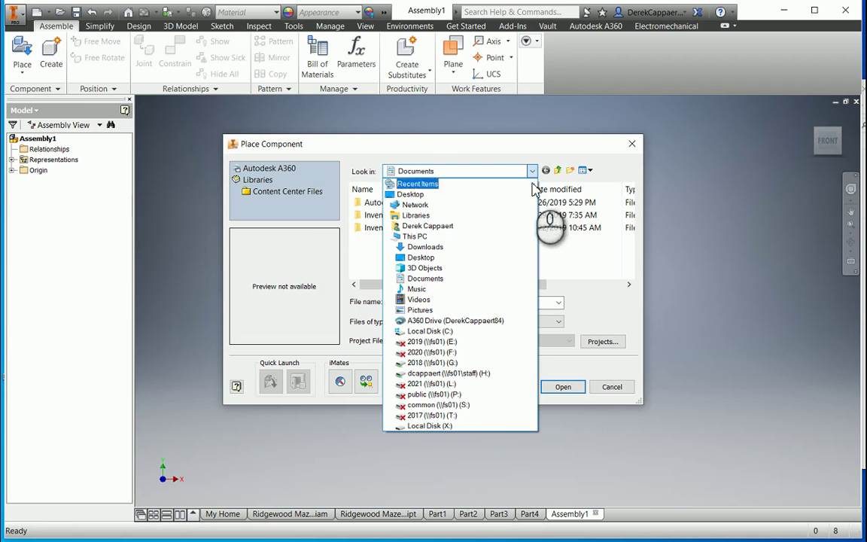
click(486, 374)
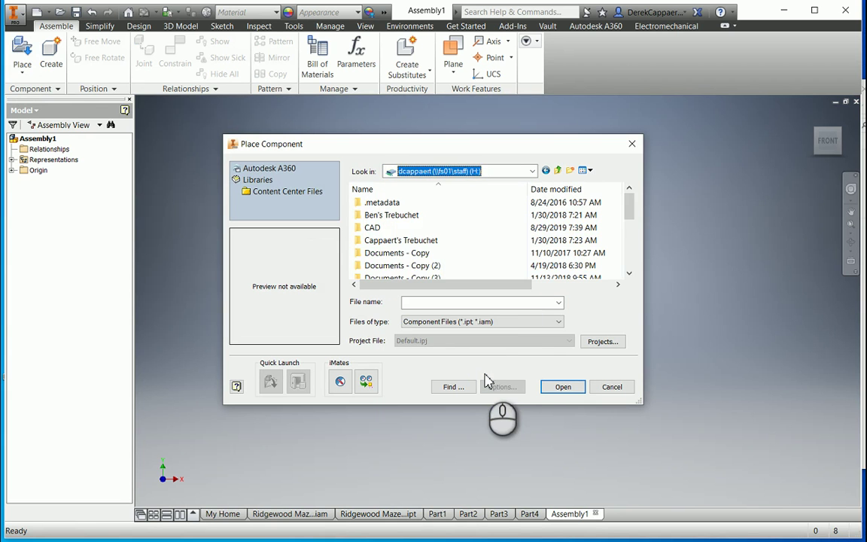
double_click(374, 228)
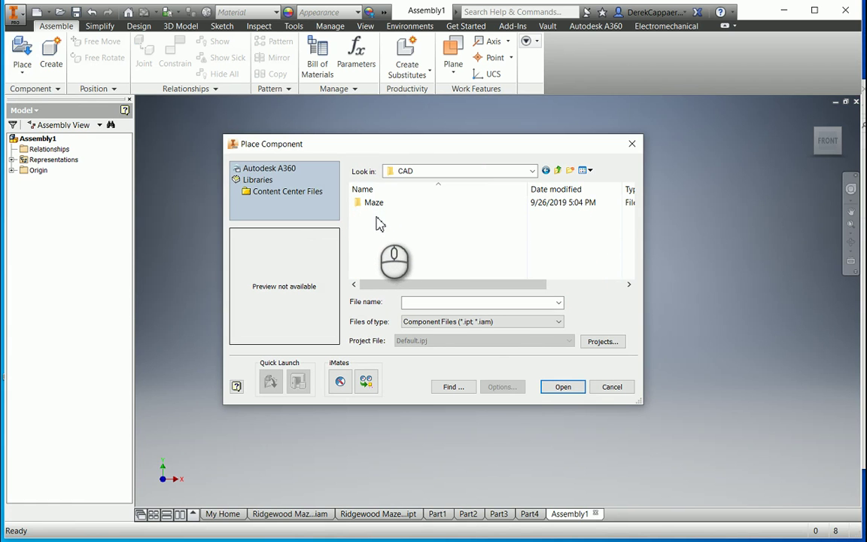
double_click(376, 204)
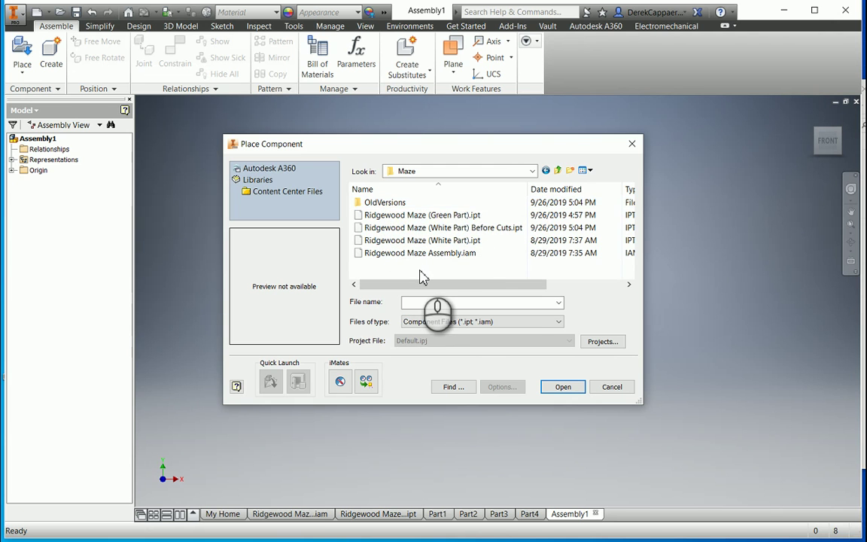
Step: Place Ridgewood Maze (Green Part).ipt and Ridgewood Maze (White Part).ipt together in the assembly
click(423, 216)
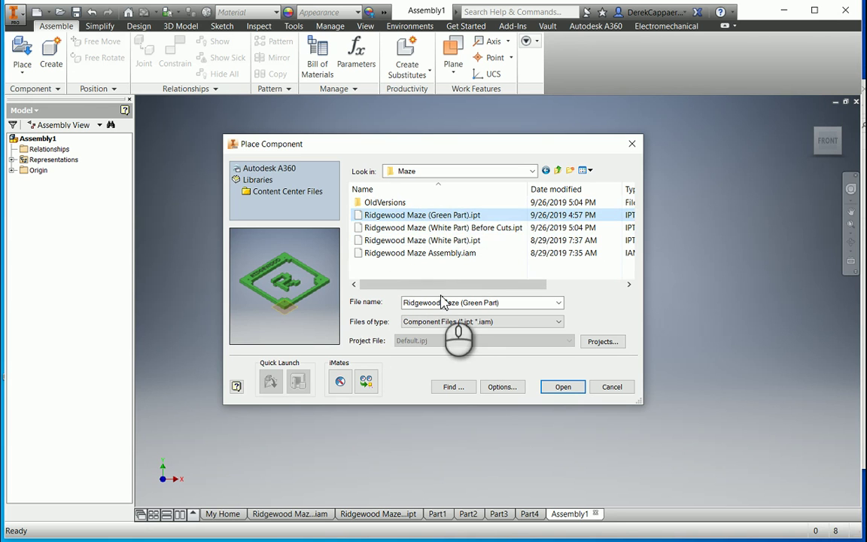
ctrl+click(448, 242)
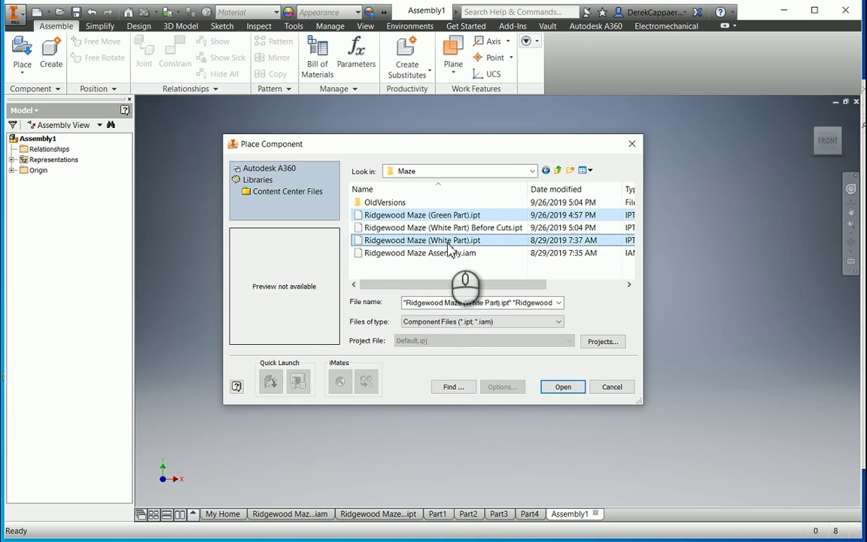
click(557, 386)
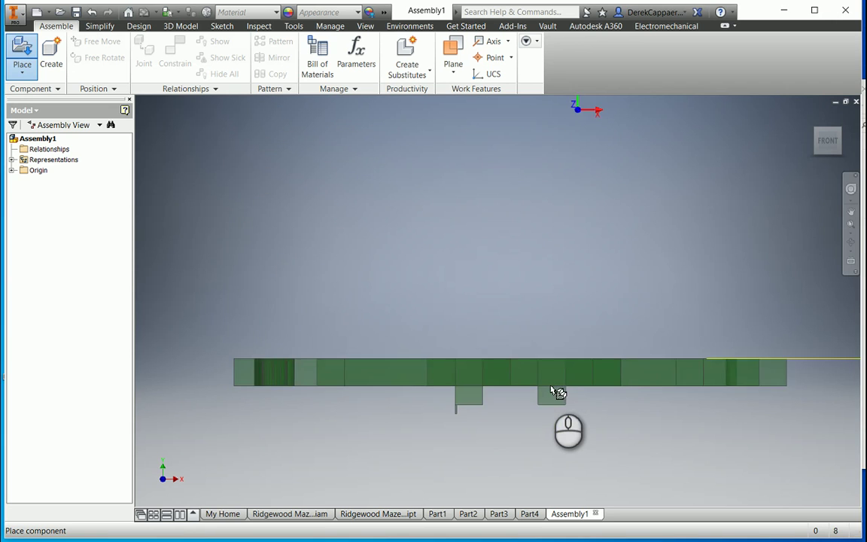
scroll(483, 341, up, 5)
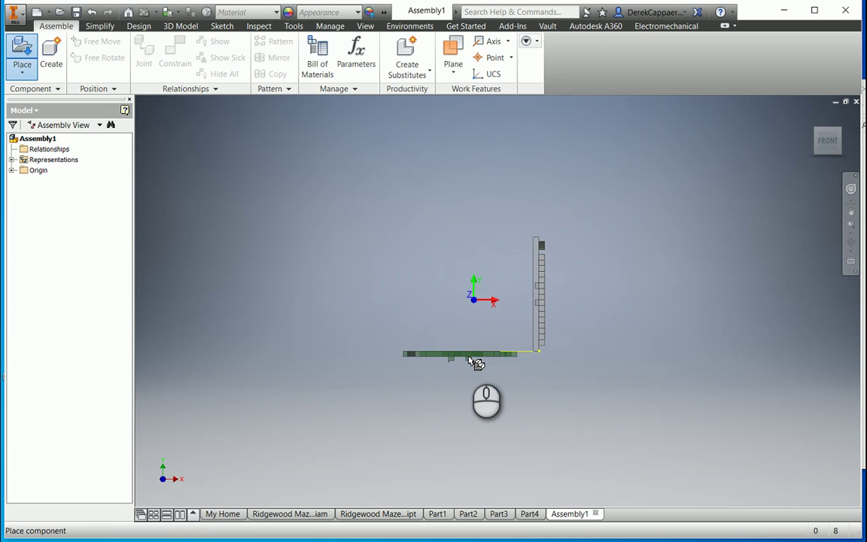
click(468, 359)
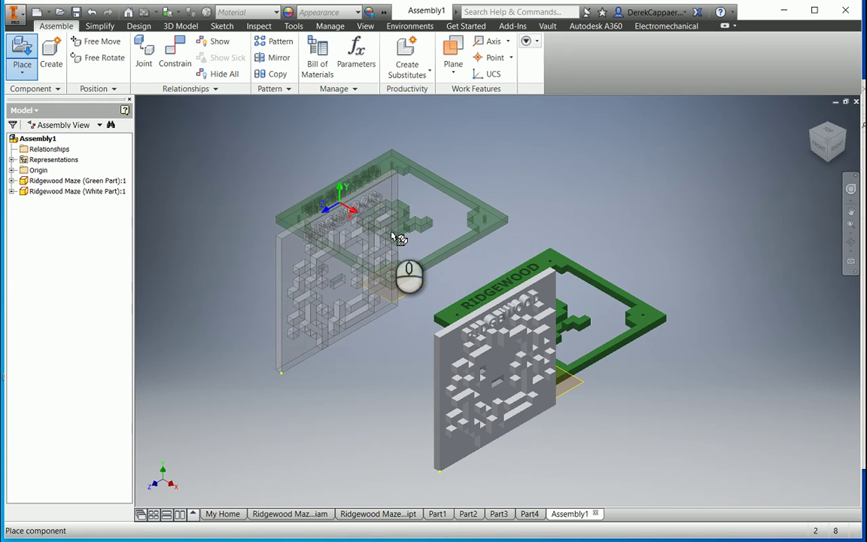
Step: Place a second set of the green and white maze parts, end the placement, and delete that extra set
click(396, 235)
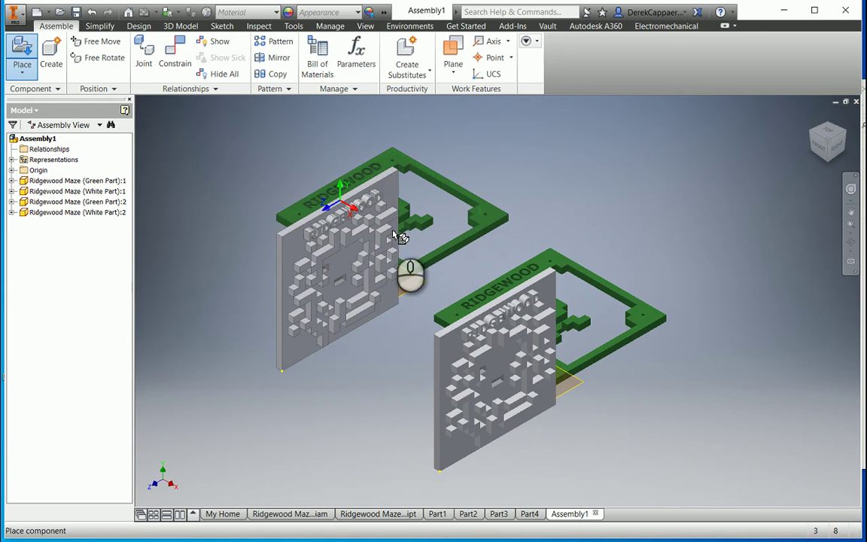
key(Escape)
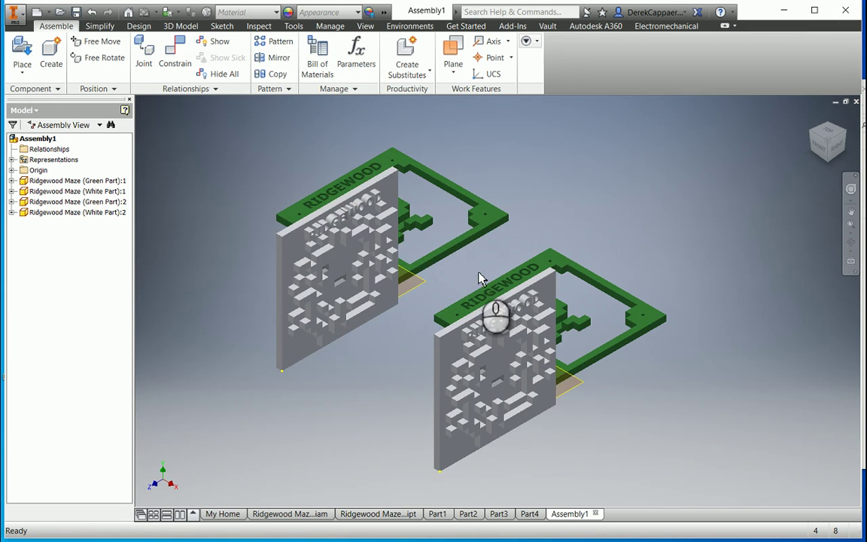
click(413, 322)
drag(412, 322, 253, 180)
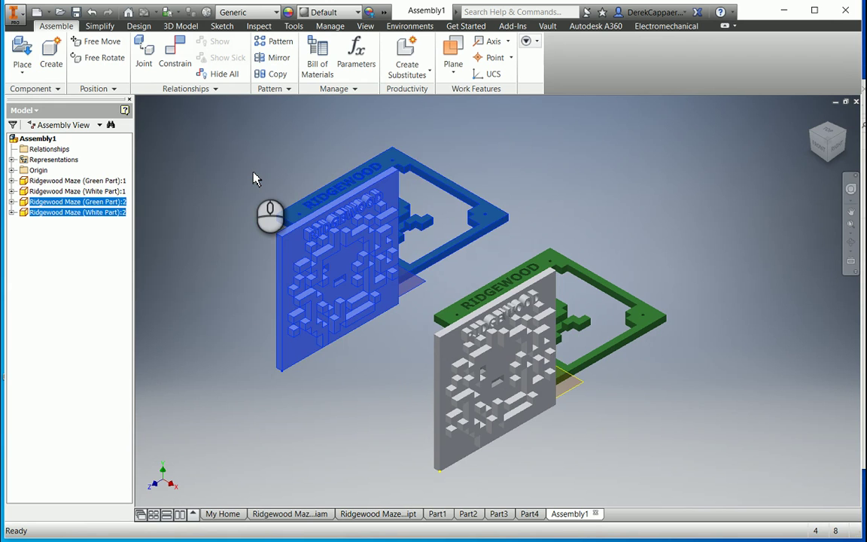
key(Delete)
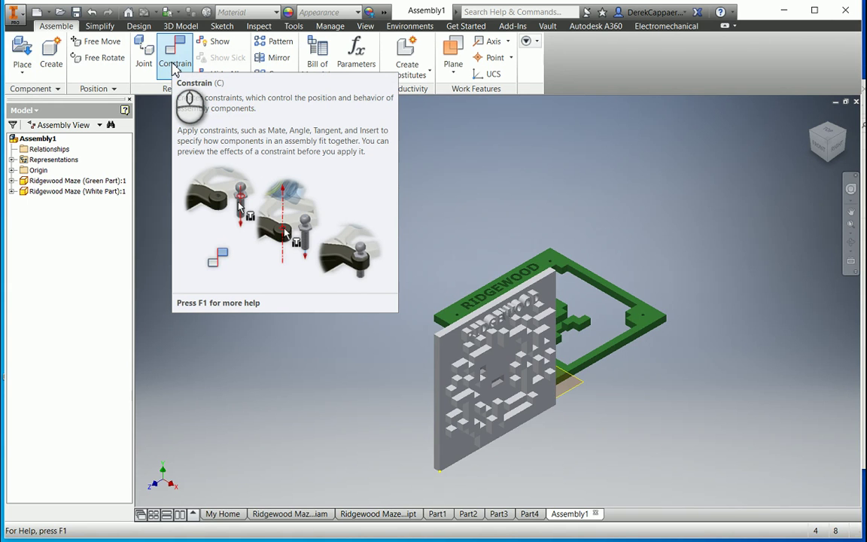
Step: Apply a Mate constraint with 0.000 in offset between the white plate's face around the maze walls and the green frame's underside
click(174, 66)
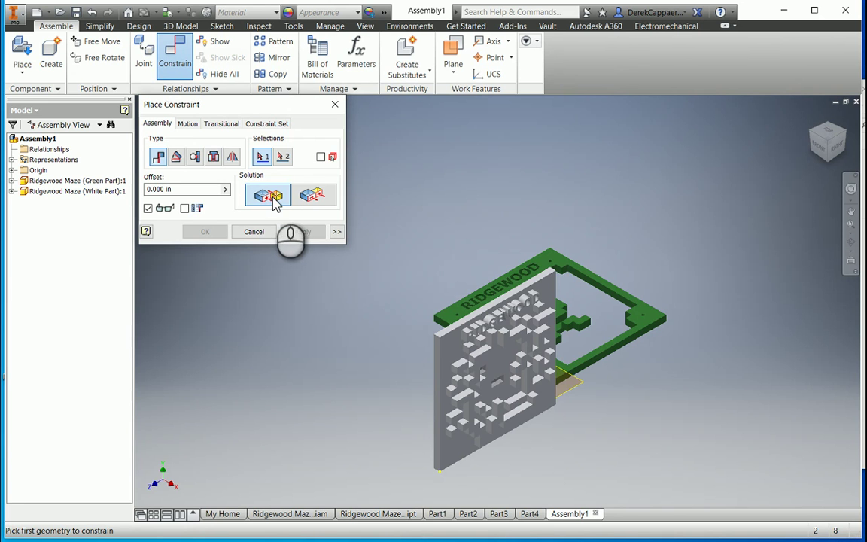
click(548, 294)
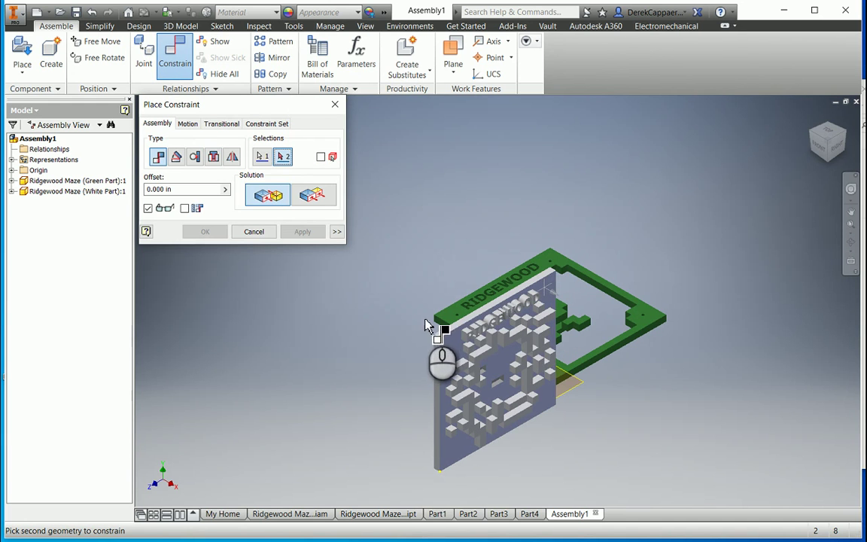
shift+middle_drag(425, 310, 466, 299)
scroll(309, 442, up, 5)
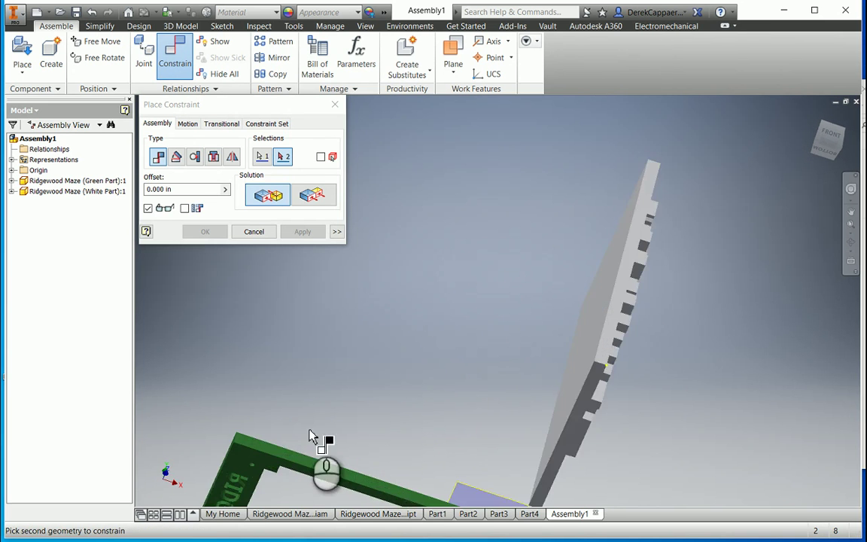
middle_drag(309, 441, 414, 340)
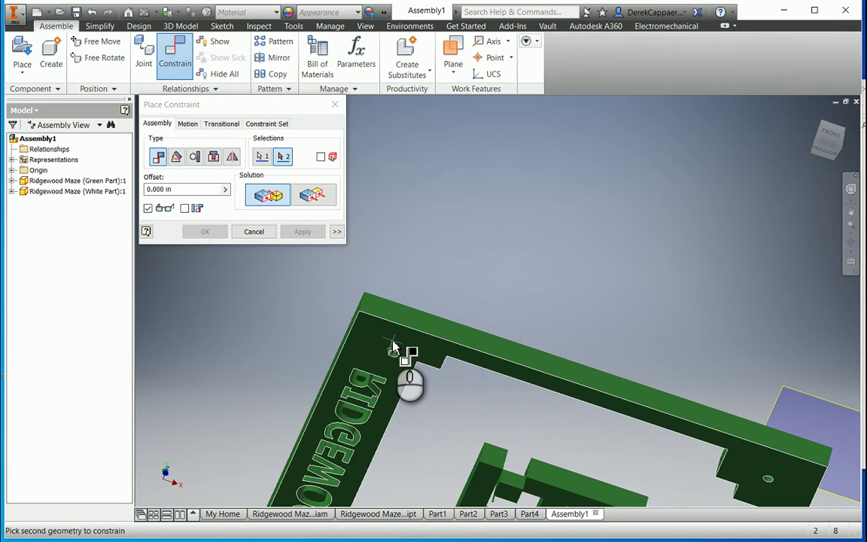
click(396, 348)
scroll(395, 348, down, 6)
shift+middle_drag(474, 317, 462, 353)
scroll(462, 353, up, 6)
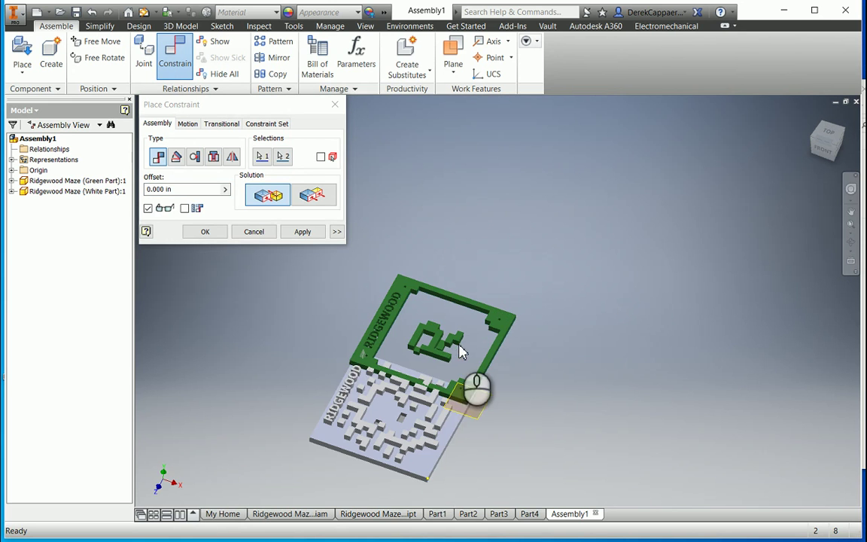
click(306, 232)
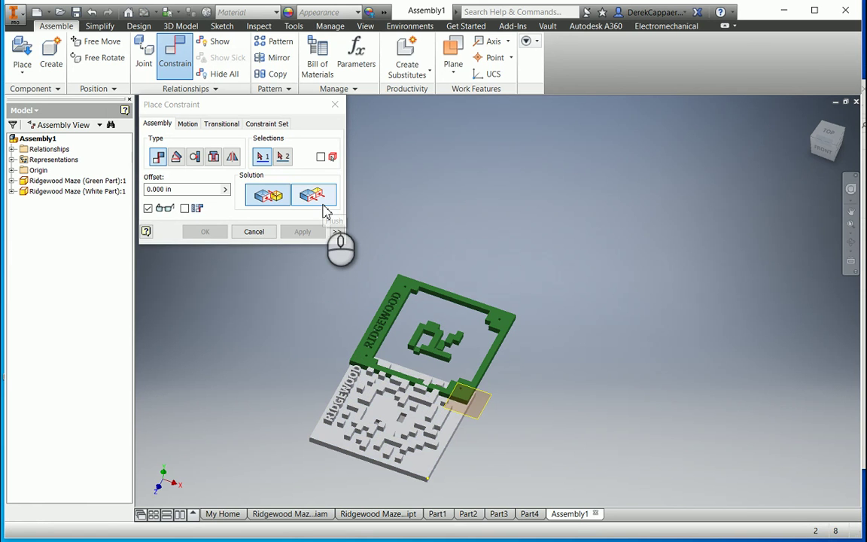
Step: Apply a Flush constraint with 0.000 in offset between the front side faces of the white plate and the green frame
click(326, 207)
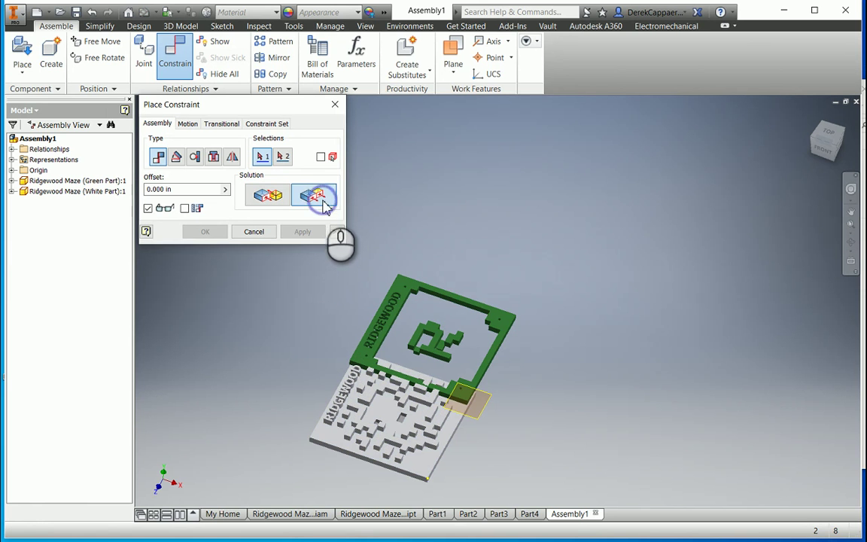
mouse_move(415, 410)
shift+middle_down()
mouse_move(443, 354)
mouse_move(433, 414)
mouse_move(420, 401)
shift+middle_up()
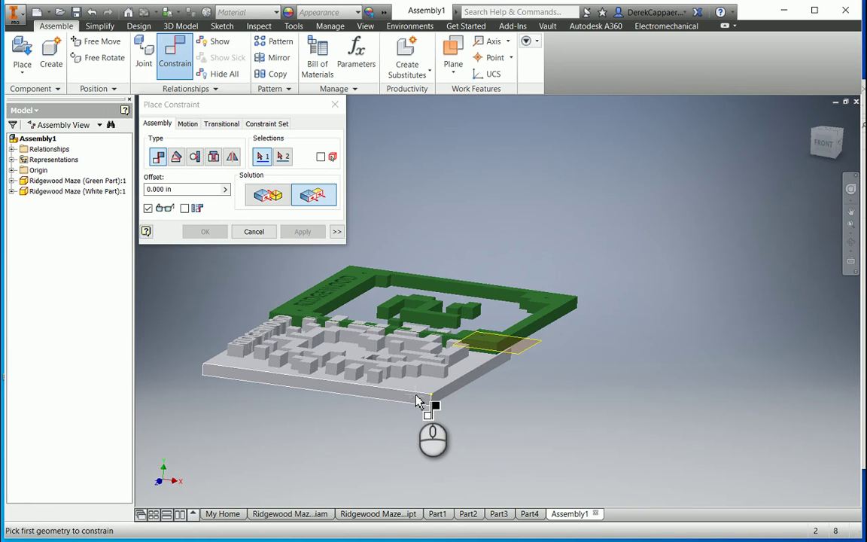
scroll(420, 401, up, 3)
click(419, 402)
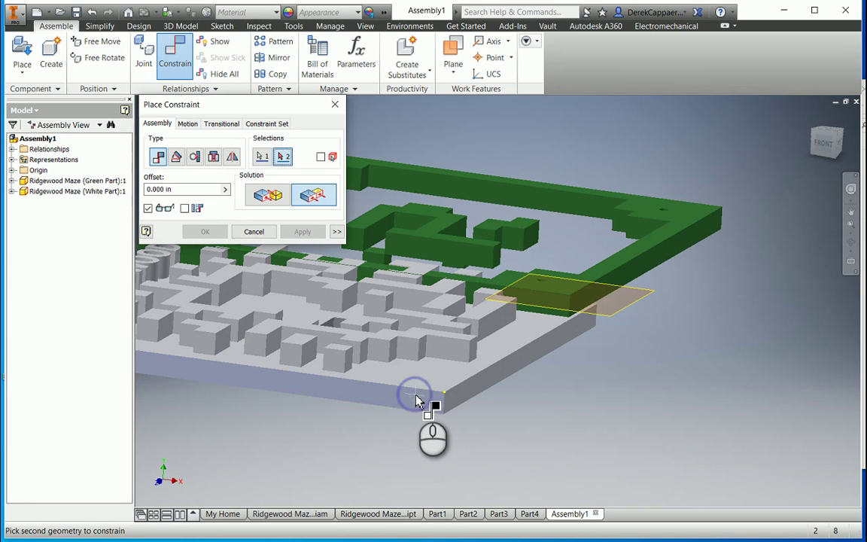
shift+middle_drag(450, 333, 464, 358)
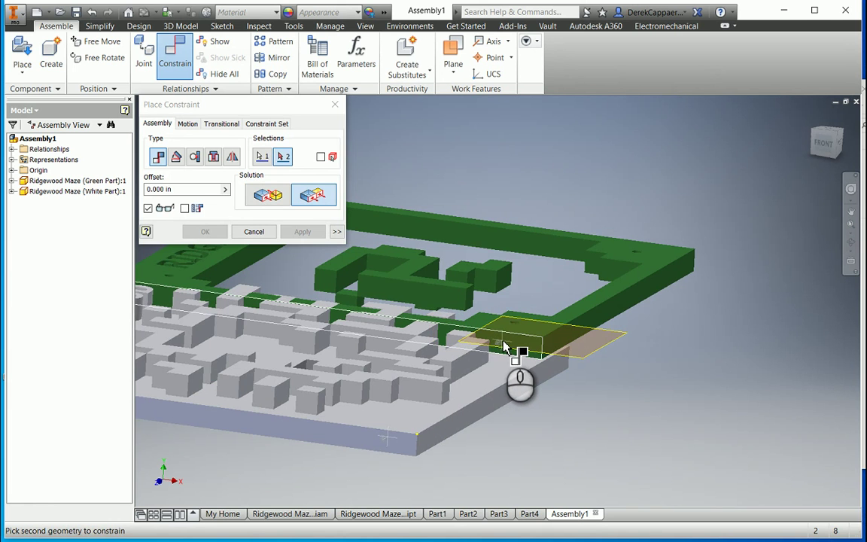
click(503, 346)
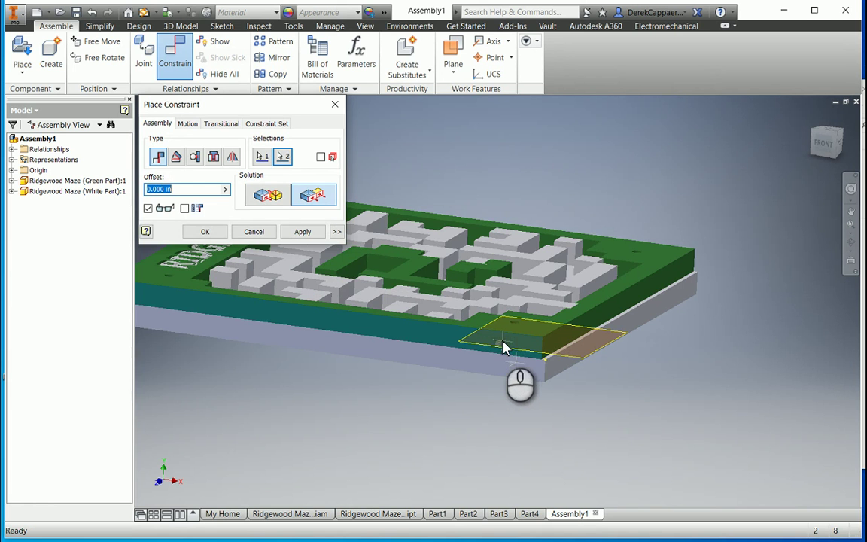
click(316, 234)
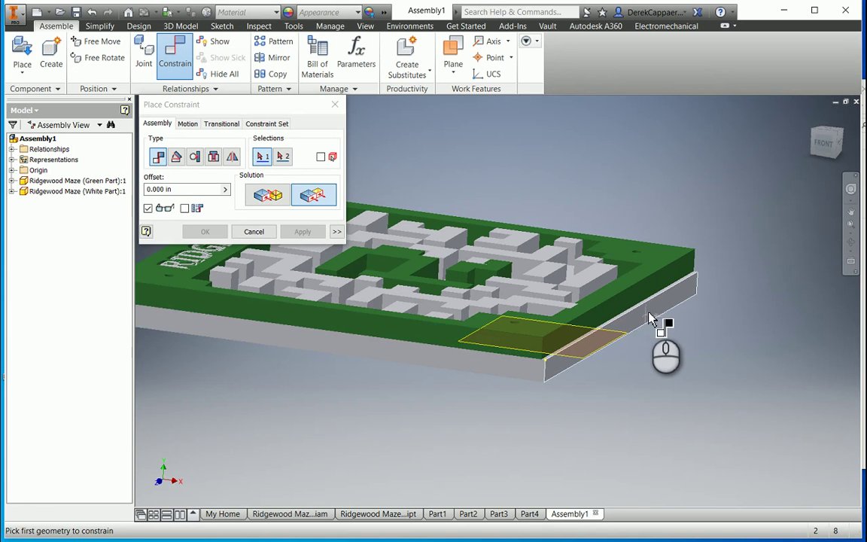
Step: Apply a Flush constraint with 0.000 in offset between the right side faces of the green frame and white plate, and finish constraining
shift+middle_drag(650, 315, 364, 457)
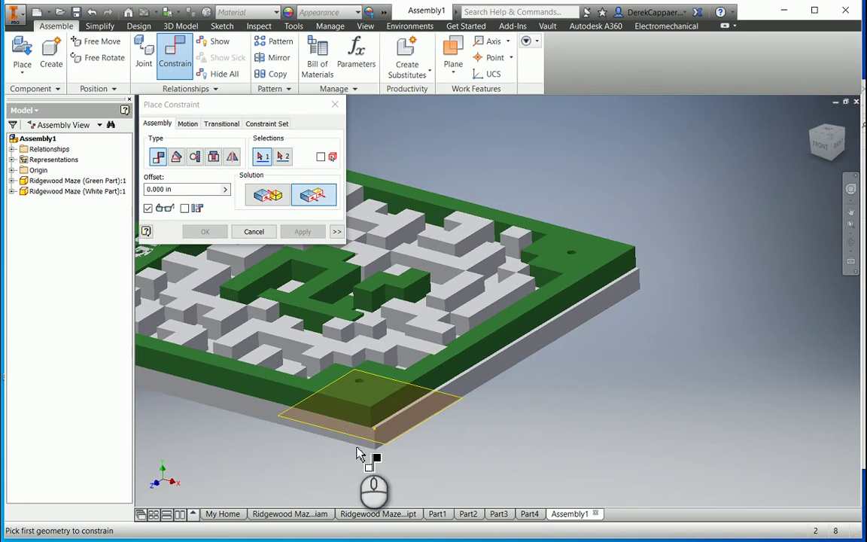
click(466, 375)
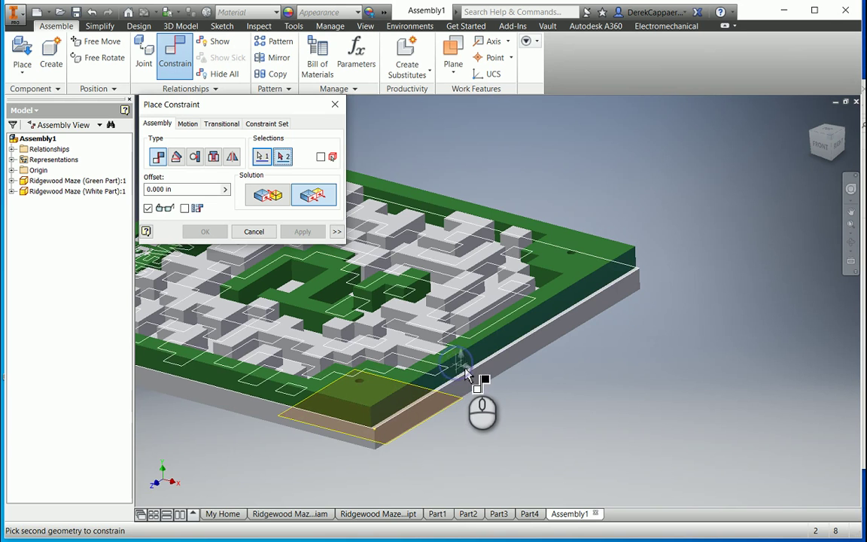
click(476, 383)
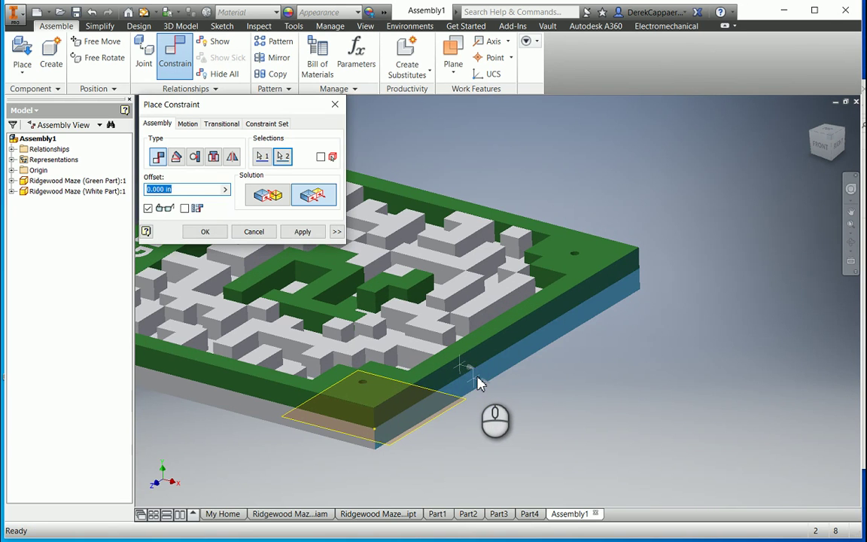
click(479, 383)
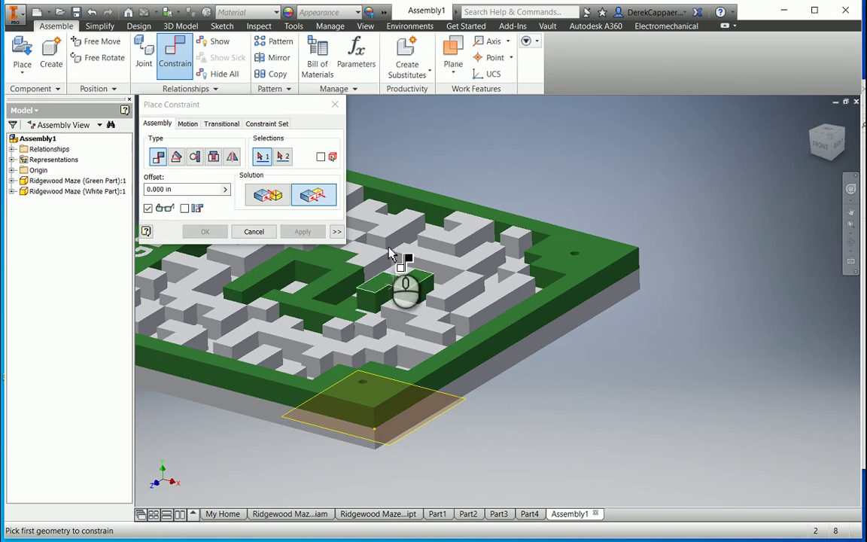
click(335, 106)
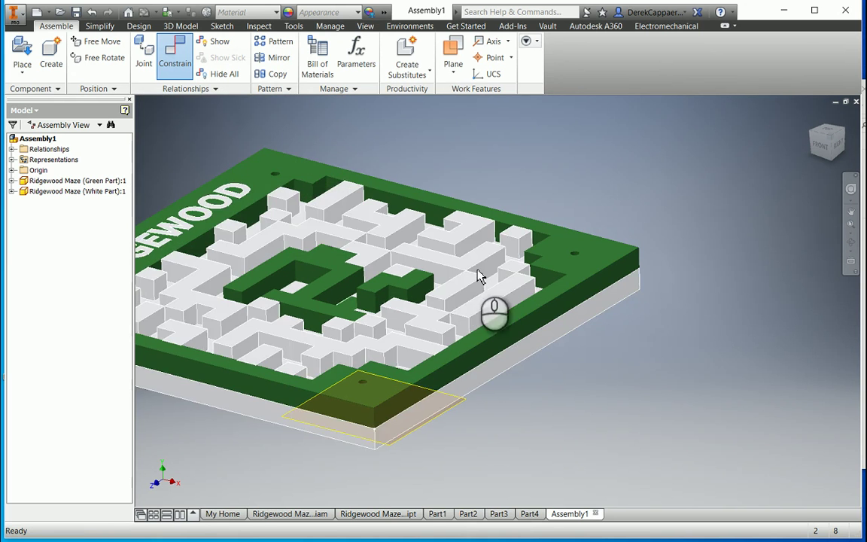
scroll(542, 357, down, 3)
shift+middle_drag(566, 345, 571, 358)
middle_drag(527, 260, 549, 399)
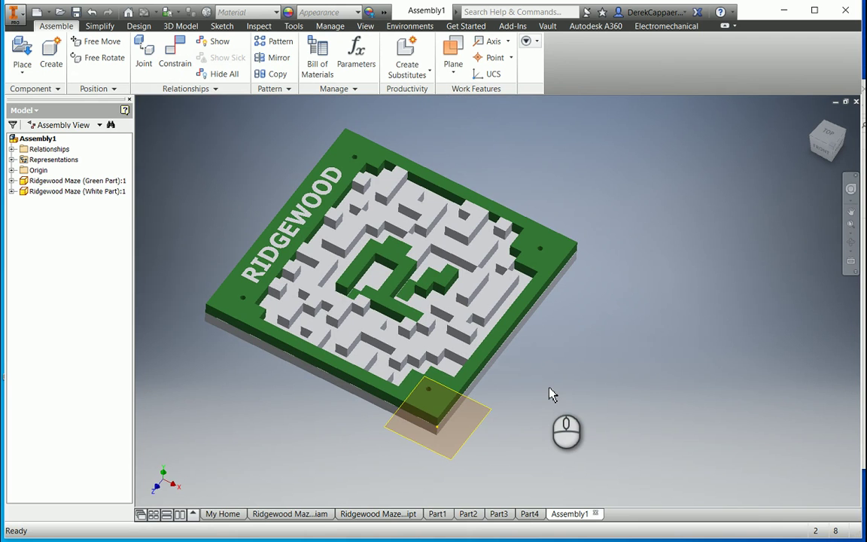
click(105, 180)
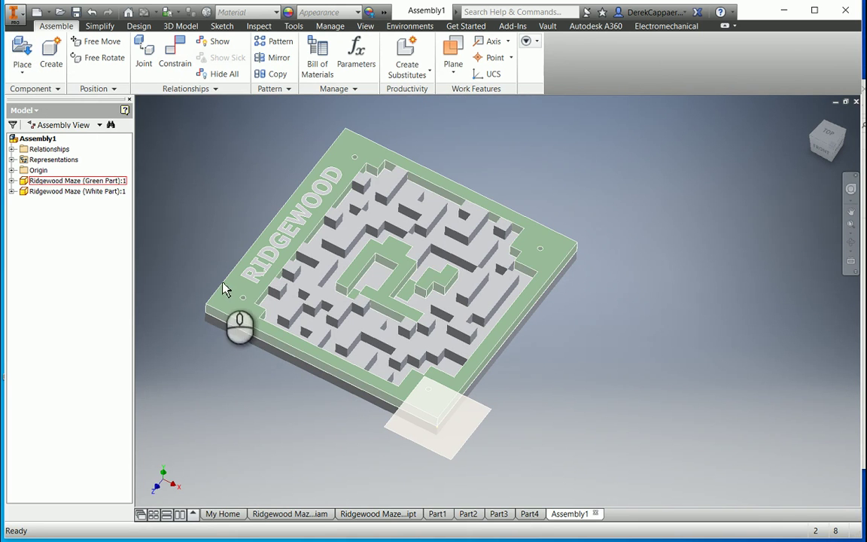
click(250, 361)
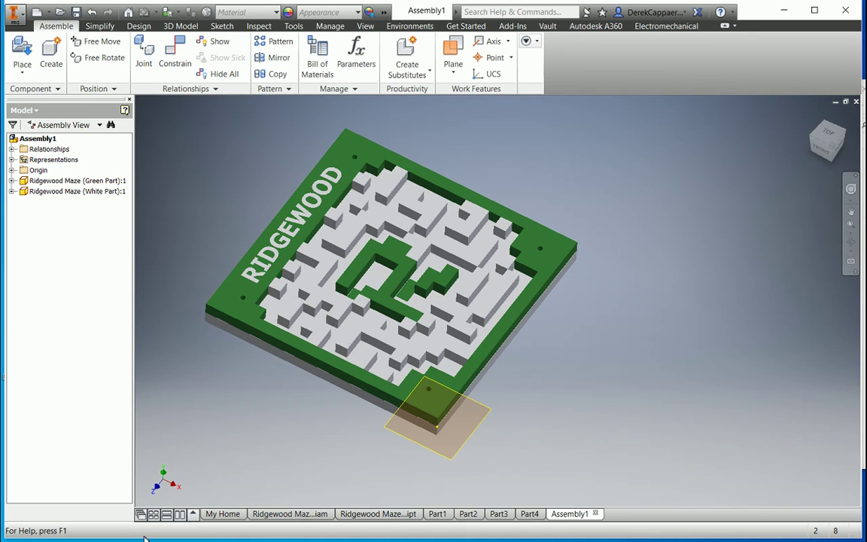
click(402, 359)
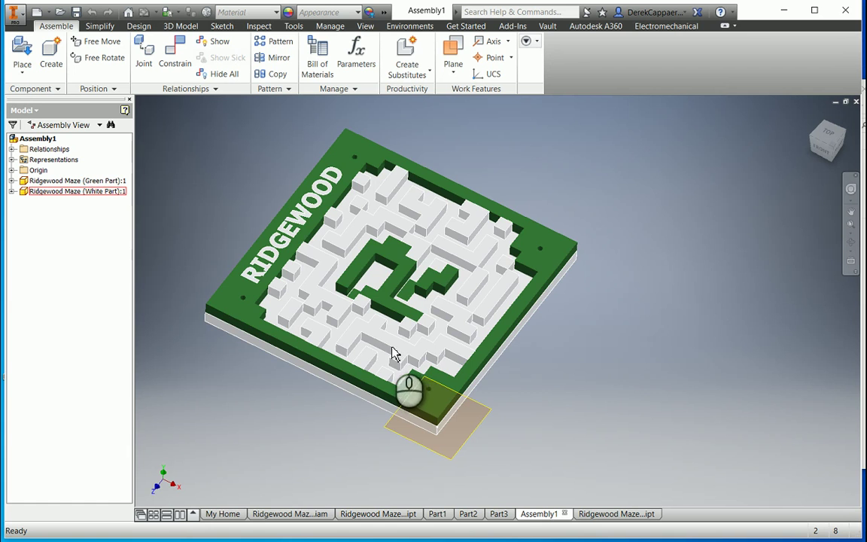
click(203, 319)
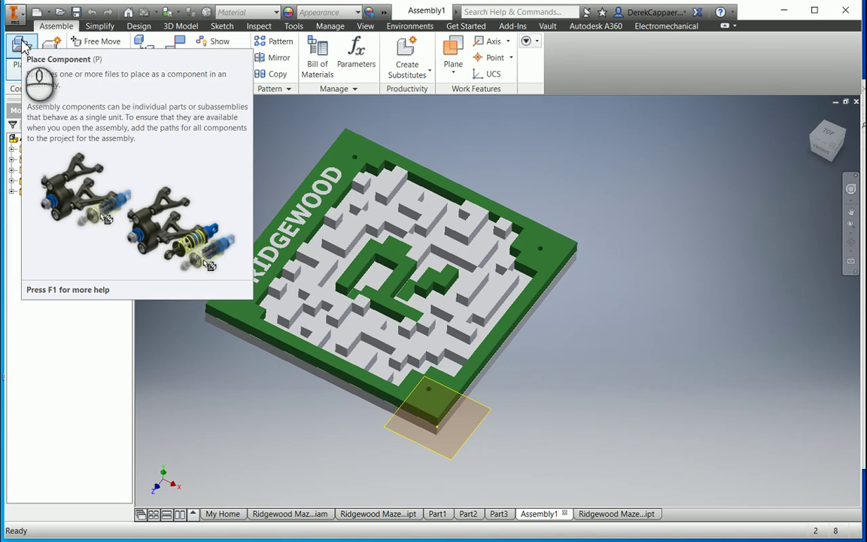
Step: Place the Ridgewood Maze Plexiglass.ipt component in the empty space beside the green and white maze
click(23, 46)
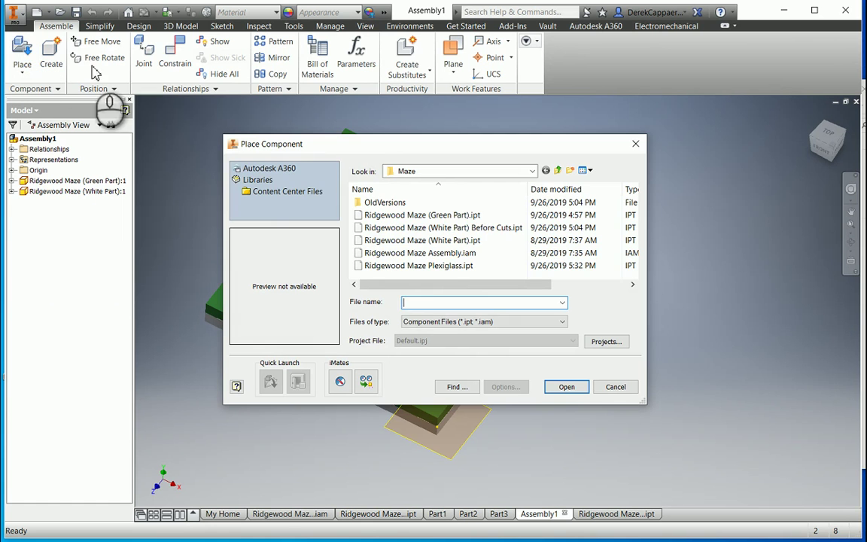
click(408, 266)
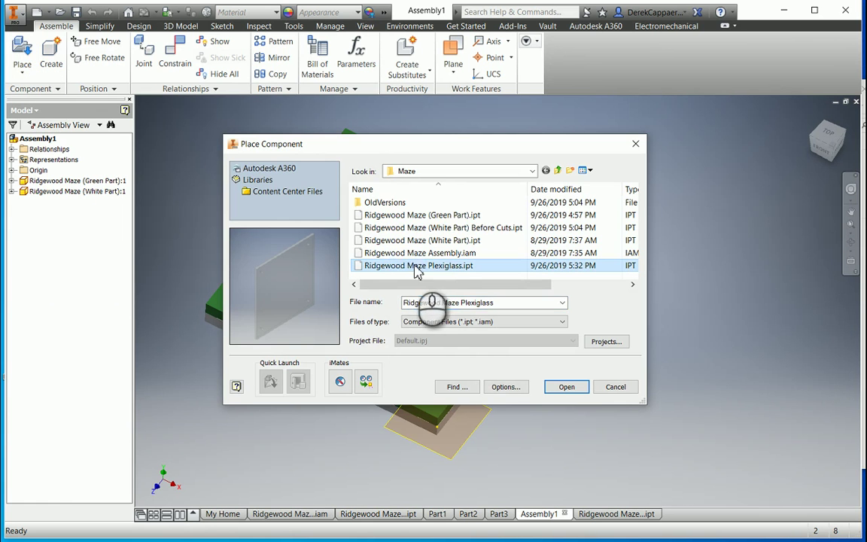
click(571, 386)
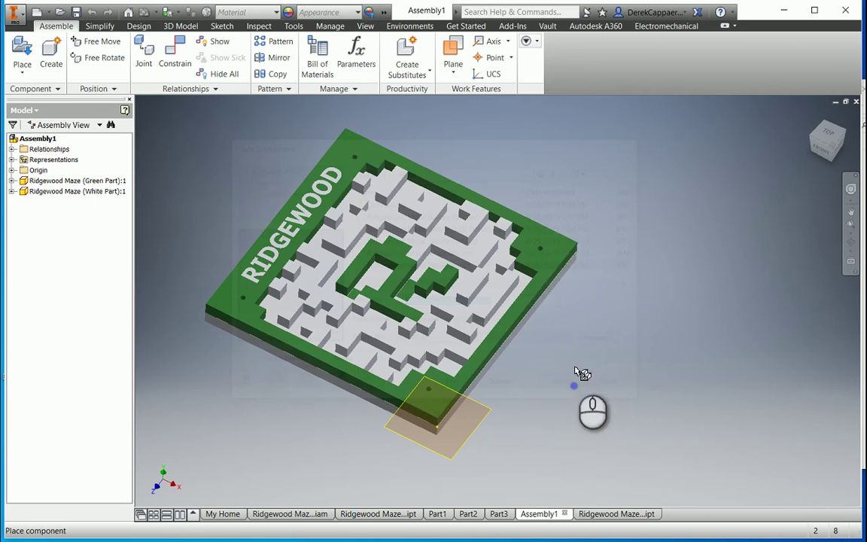
click(645, 227)
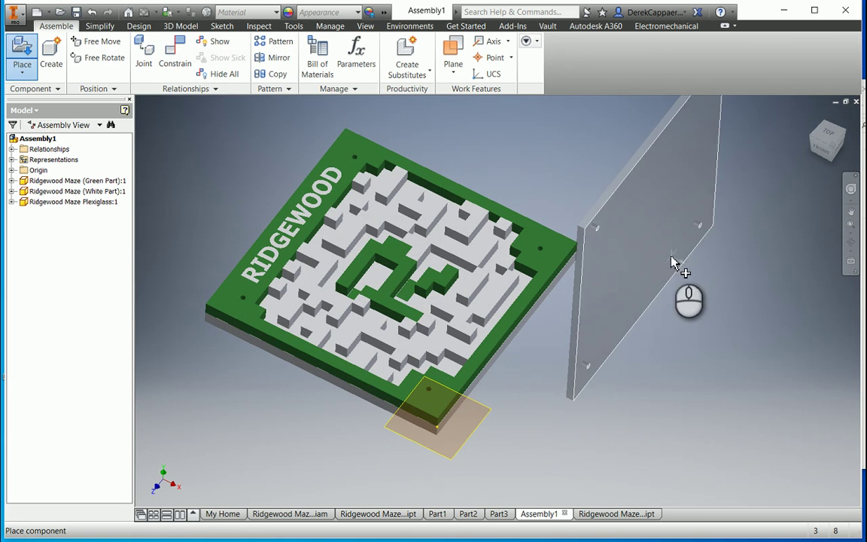
Step: Place a second plexiglass sheet, end the placement, and delete that extra sheet
click(714, 301)
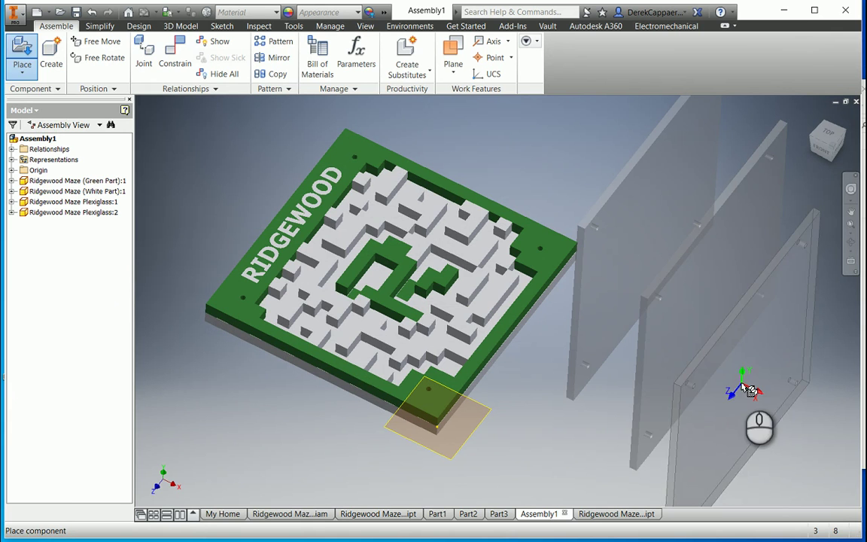
key(Escape)
click(681, 350)
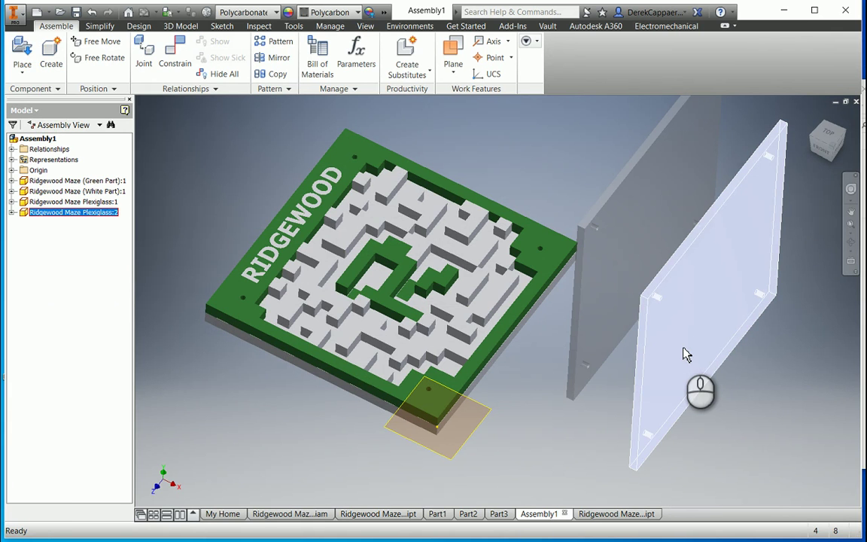
key(Delete)
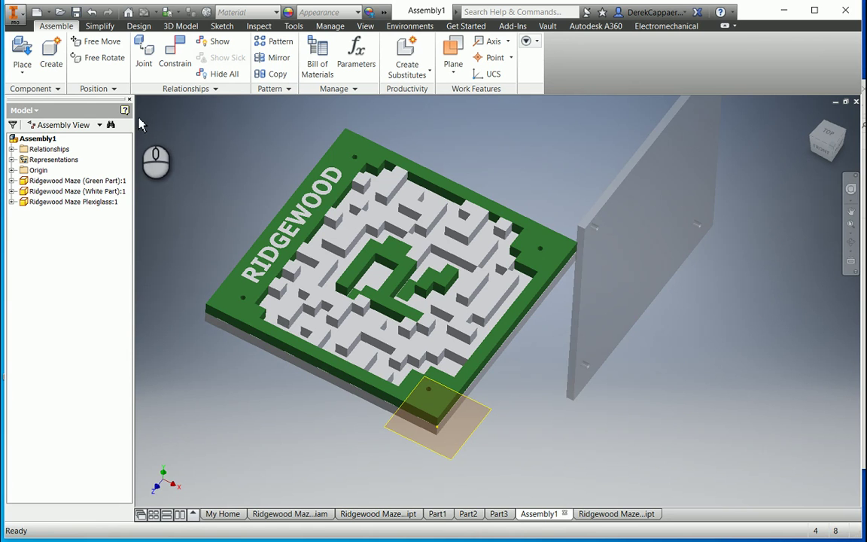
Step: Apply a Mate constraint with 0.000 in offset between the plexiglass sheet's large face and the green frame's top face
click(167, 63)
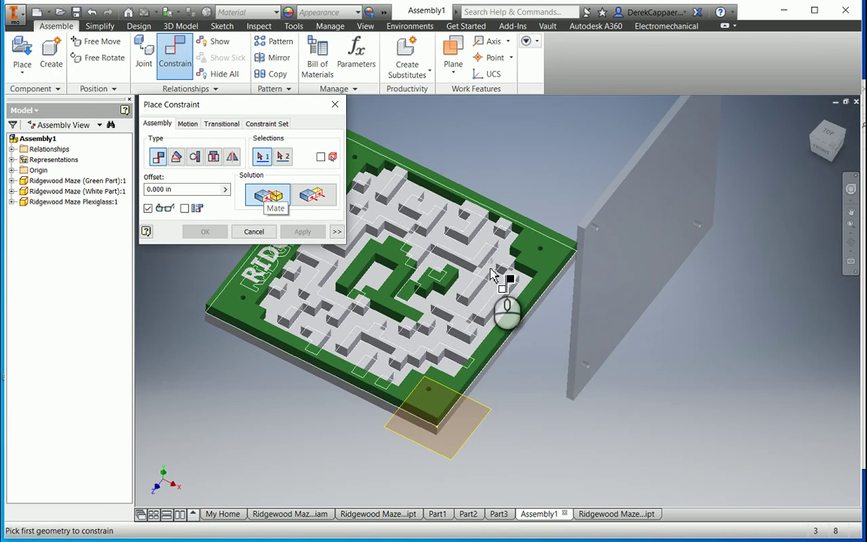
shift+middle_drag(491, 268, 659, 224)
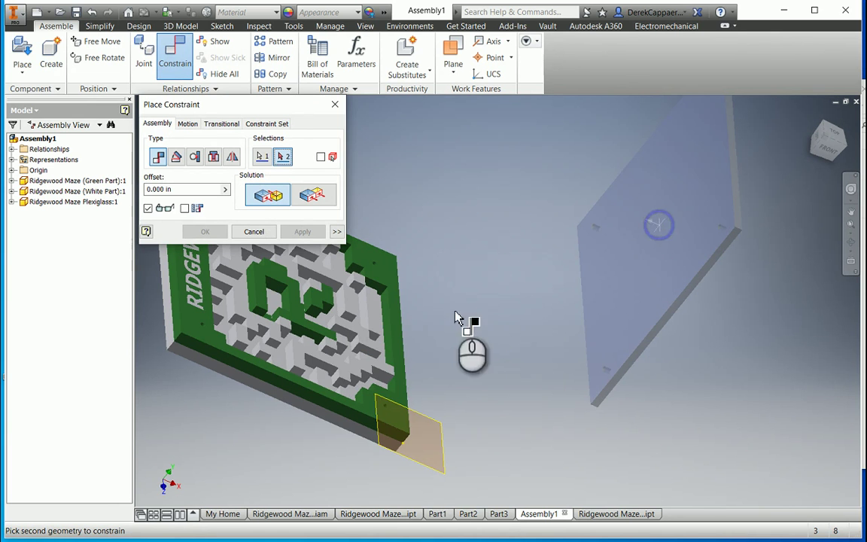
click(369, 411)
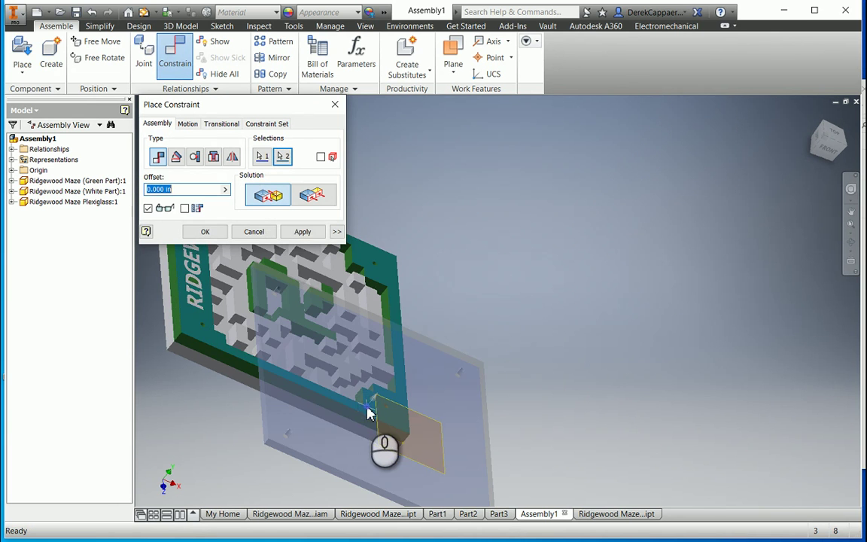
click(301, 229)
Step: Apply a Flush constraint with 0.000 in offset between the front side faces of the plexiglass sheet and the green frame
click(313, 195)
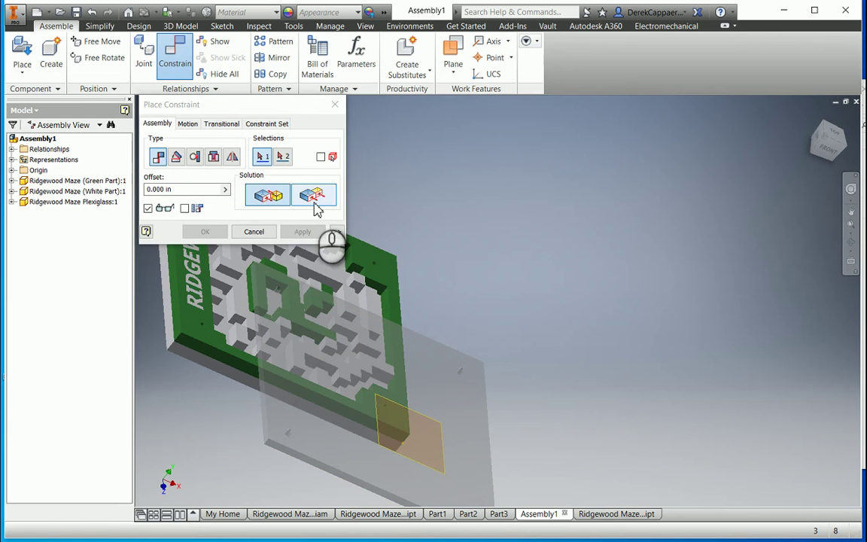
middle_drag(343, 362, 354, 346)
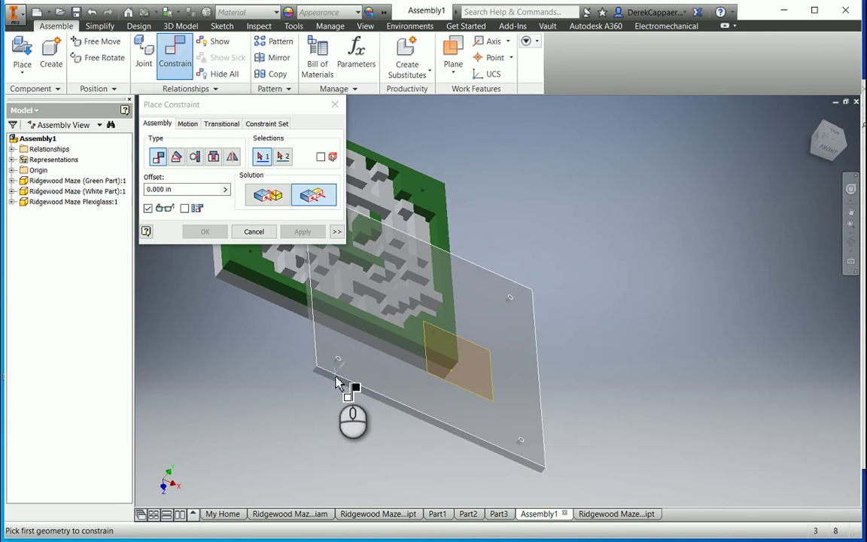
click(337, 386)
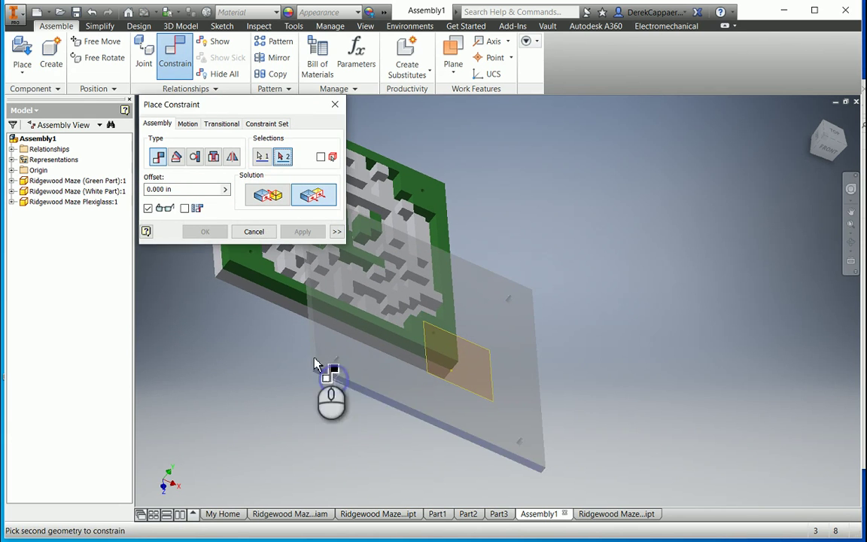
click(285, 293)
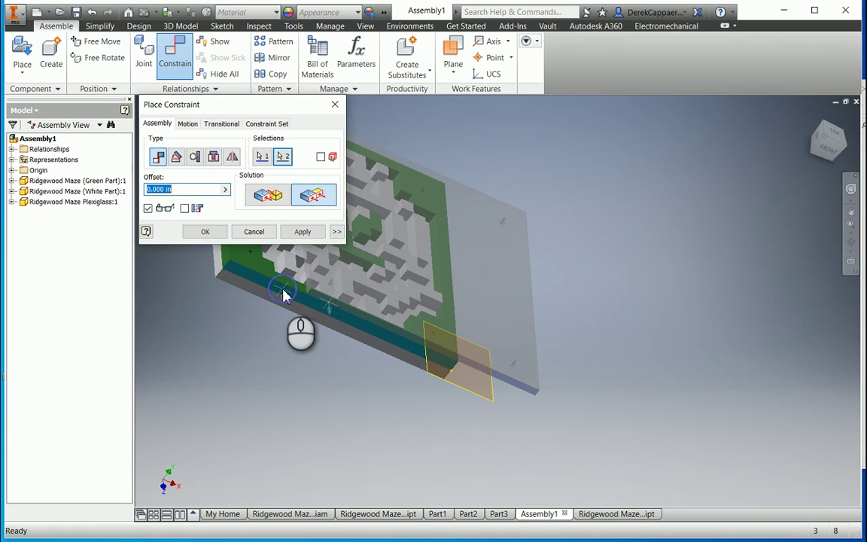
click(304, 233)
Step: Apply a Flush constraint with 0.000 in offset between the green frame's side face along the RIDGEWOOD lettering and the plexiglass sheet's matching side face
shift+middle_drag(310, 309, 359, 377)
scroll(360, 376, up, 3)
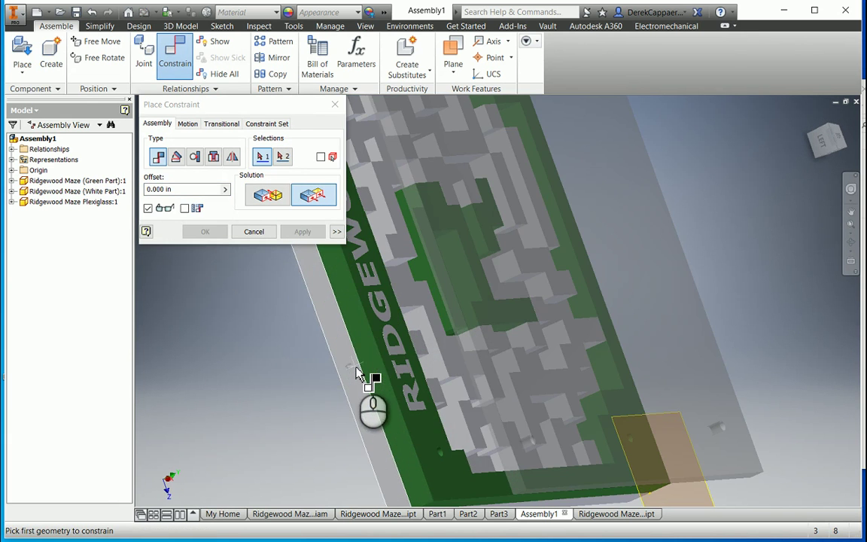
click(367, 359)
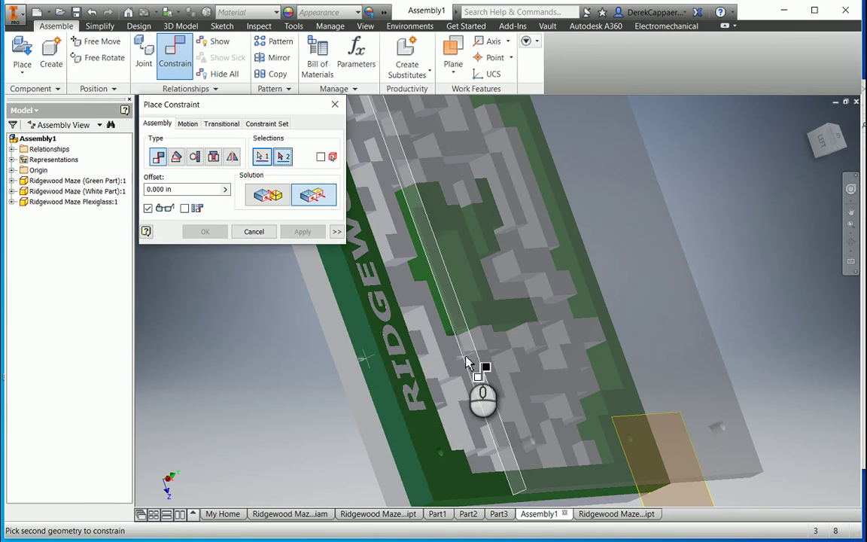
click(468, 364)
click(301, 233)
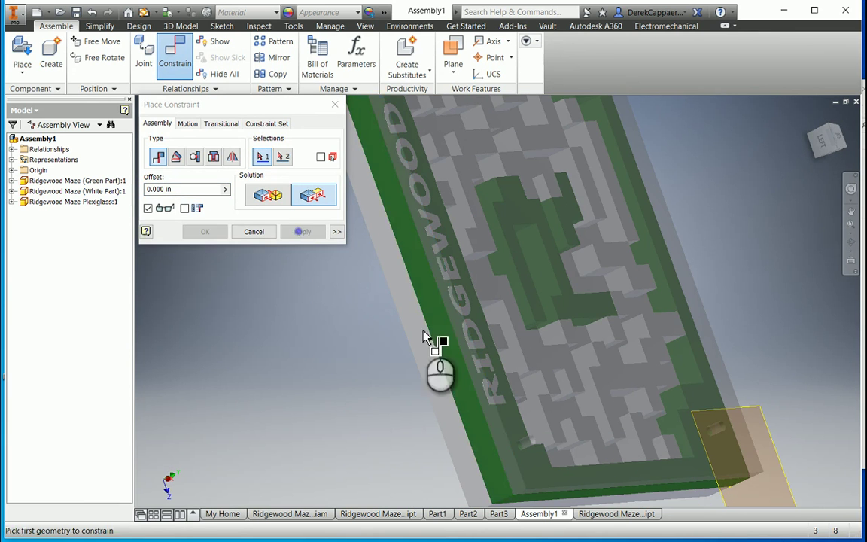
Step: Examine the stacked maze parts edge-on and from above to check the plexiglass sheet's alignment
shift+middle_drag(426, 335, 554, 488)
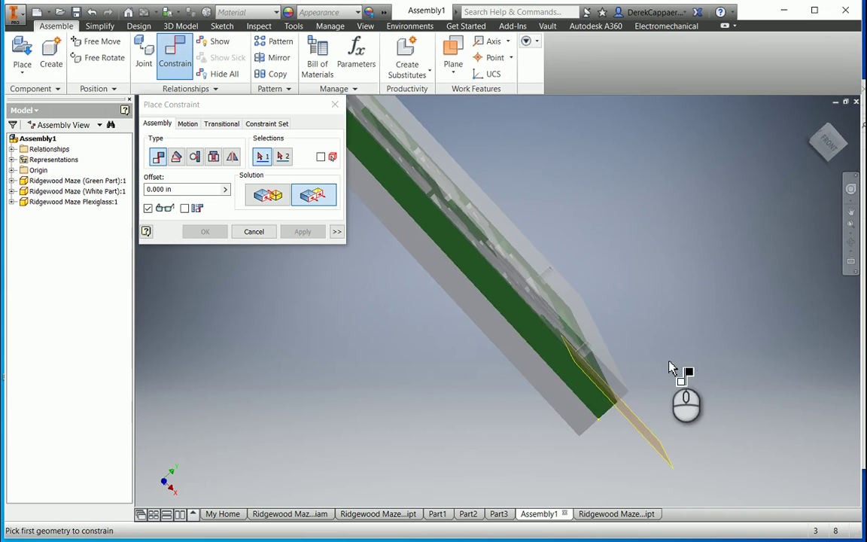
shift+middle_drag(681, 368, 606, 391)
scroll(577, 359, up, 3)
scroll(613, 343, down, 4)
shift+middle_drag(613, 343, 535, 430)
scroll(617, 335, up, 3)
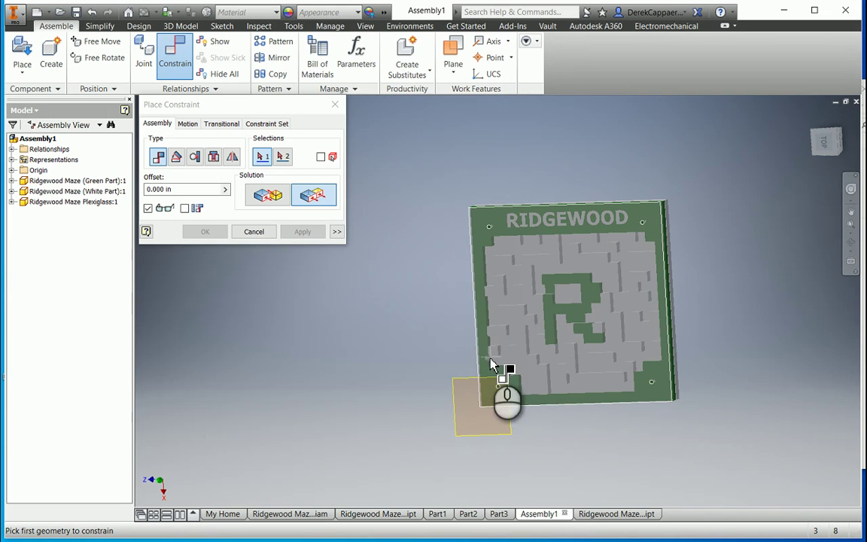
shift+middle_drag(479, 360, 476, 360)
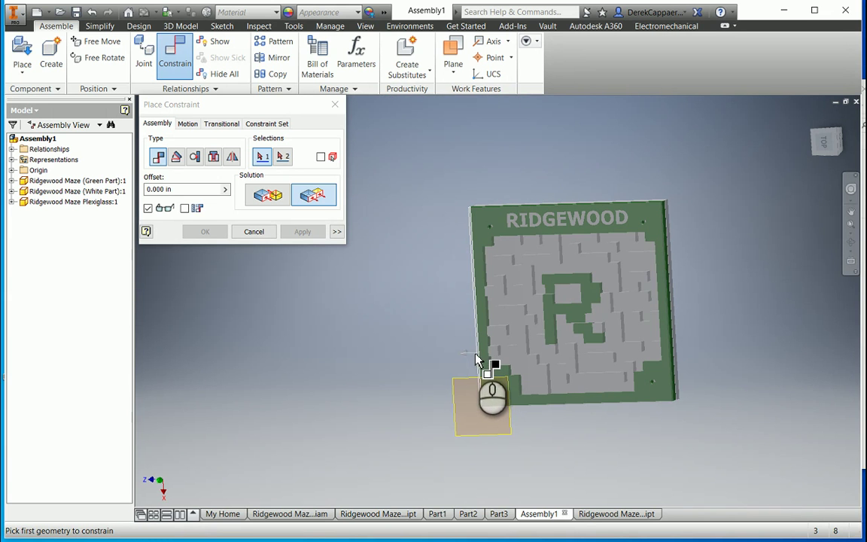